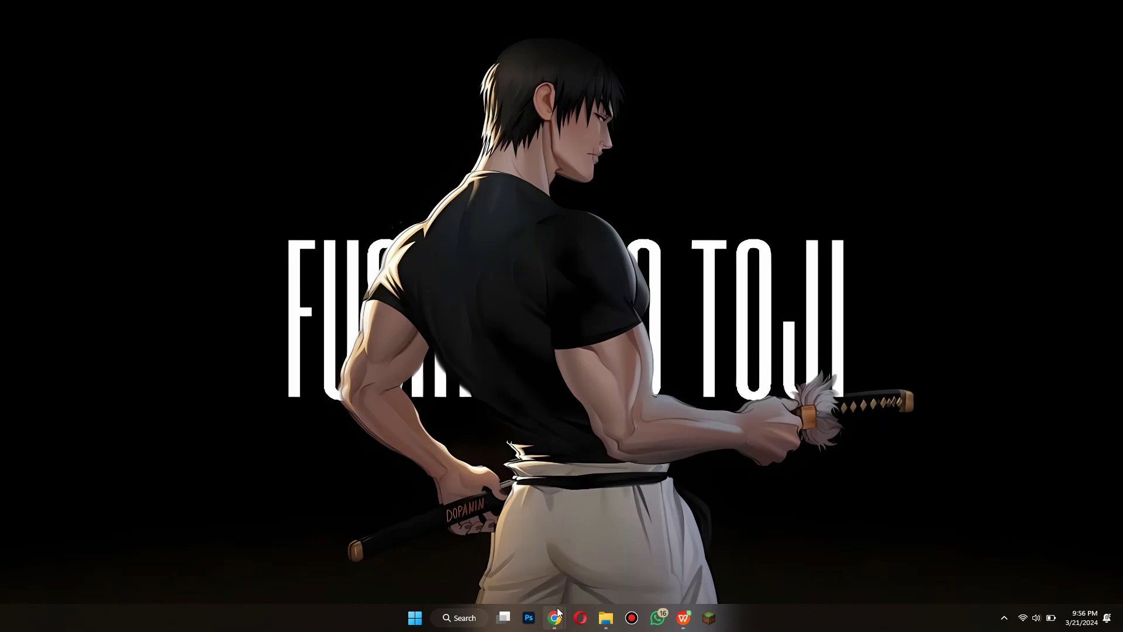
Launch Chrome and load the Gmail inbox from the 'gmail' address-bar suggestion.
mouse_move(554, 618)
left_click(617, 543)
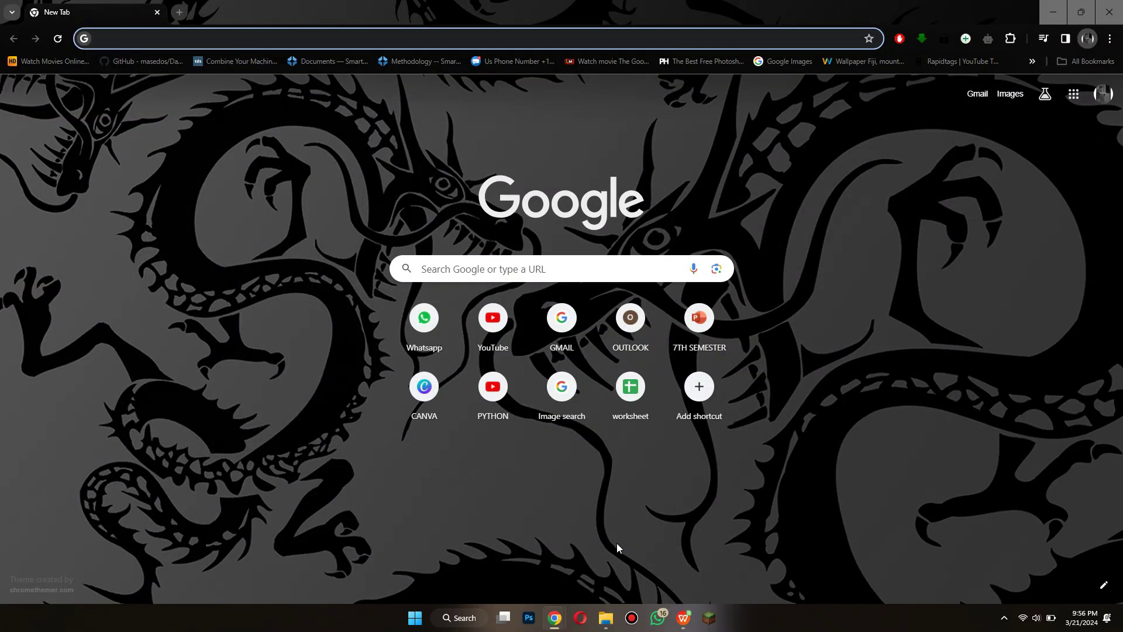
type("gmail")
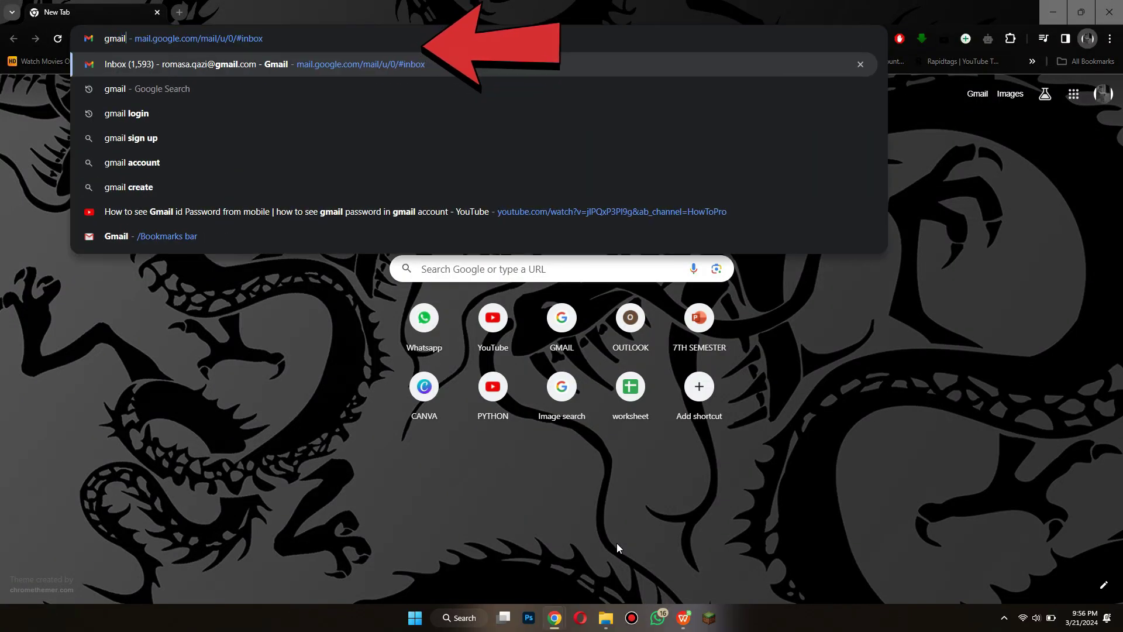
key("Return")
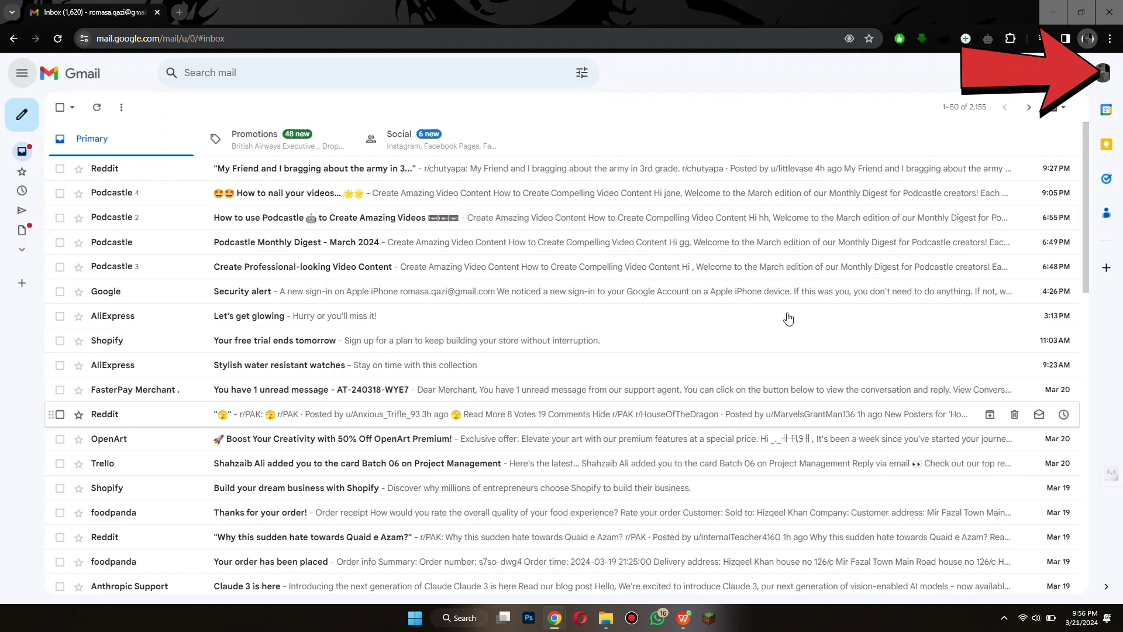
Open Manage your Google Account from the Gmail profile avatar menu.
left_click(1099, 75)
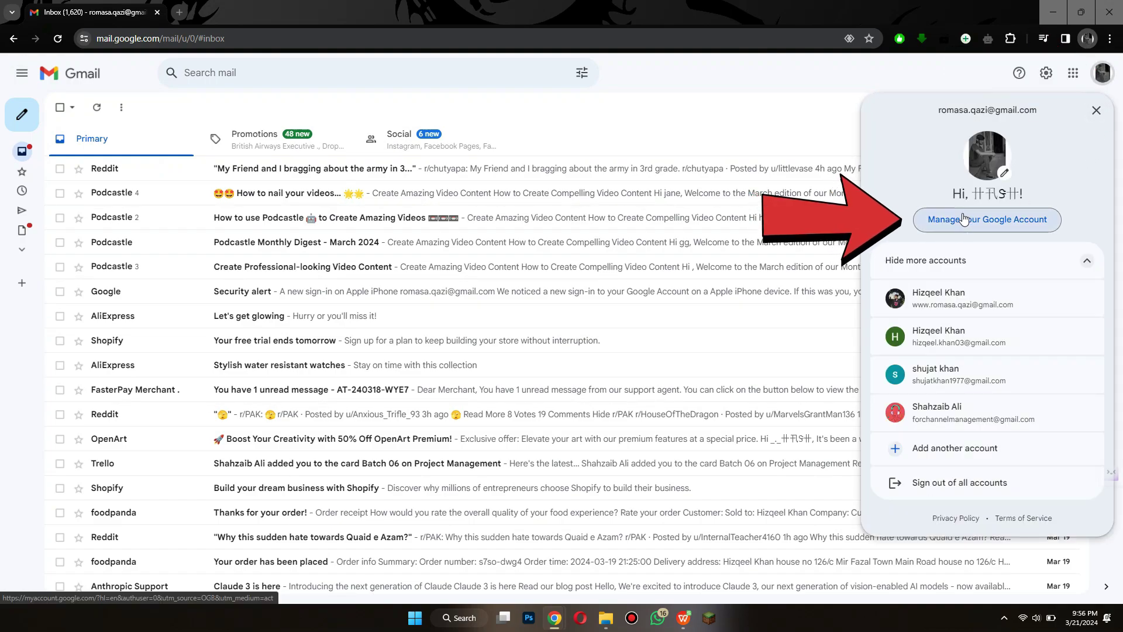
left_click(964, 219)
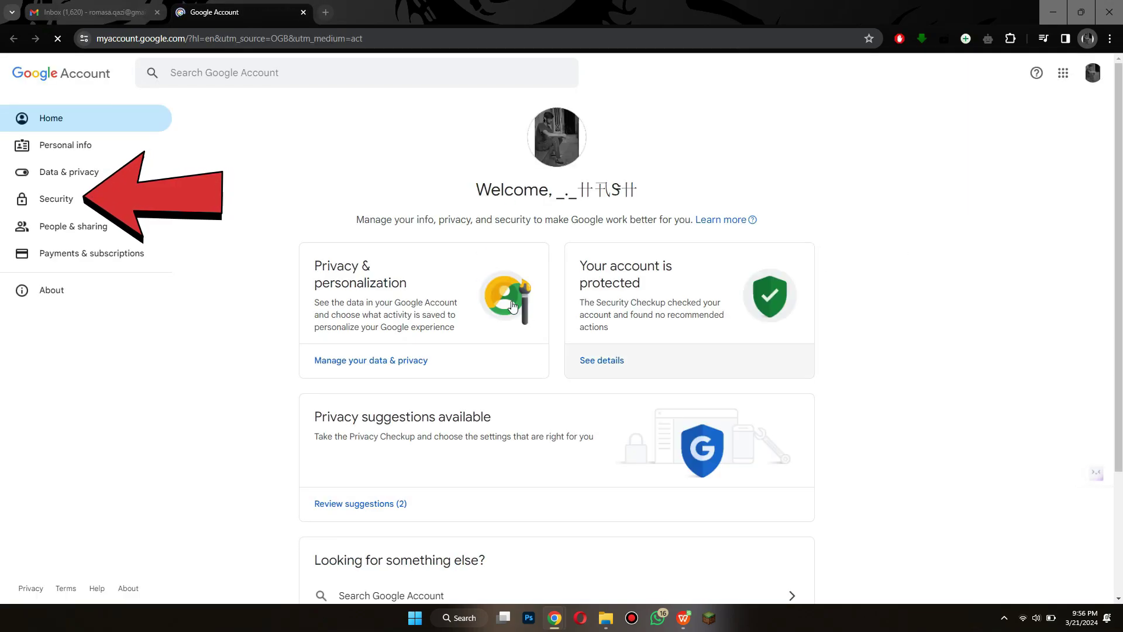
Choose Password under Security's How you sign in to Google section.
left_click(76, 209)
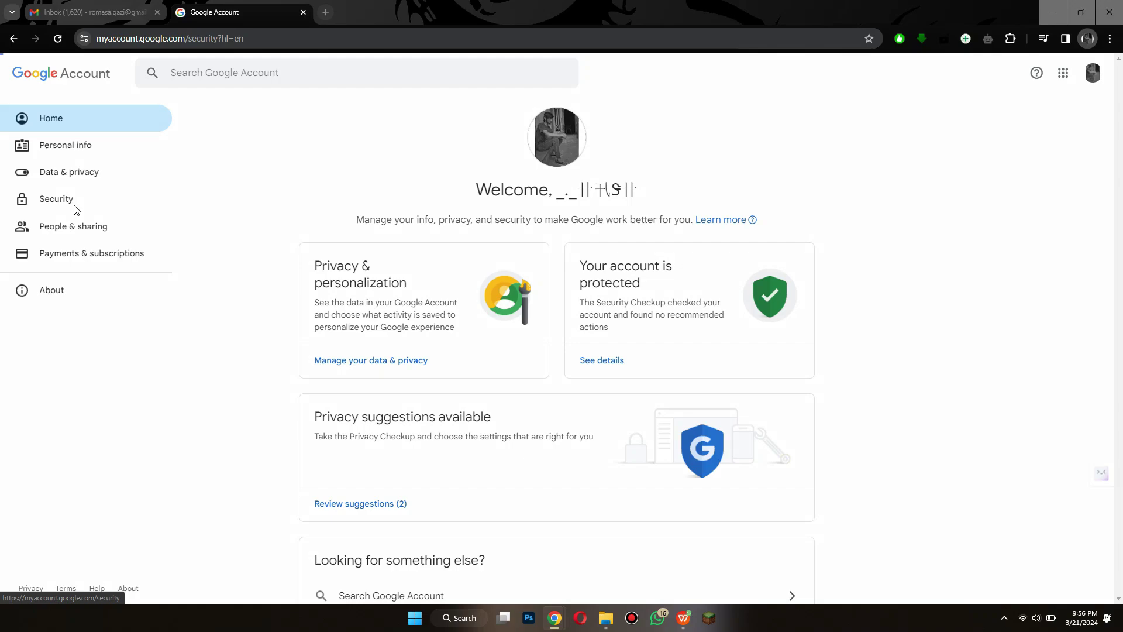
scroll(447, 351, "down", 3)
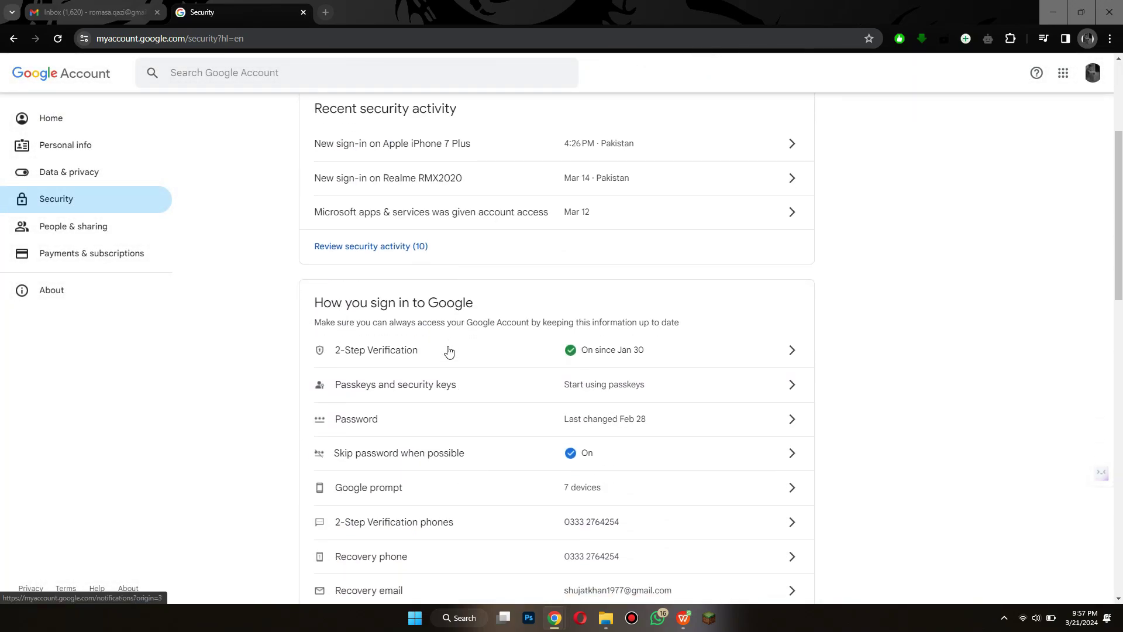
scroll(448, 351, "down", 1)
left_click(510, 322)
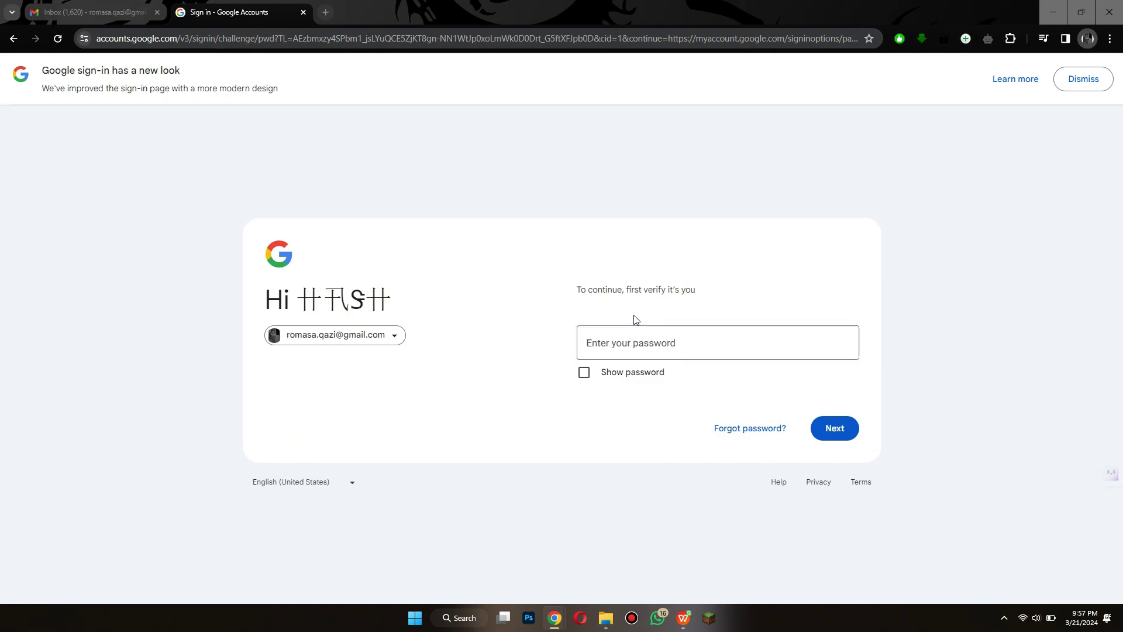
Verify with the current password, then enter a strong new password and confirm it.
key("ctrl+v")
left_click(828, 428)
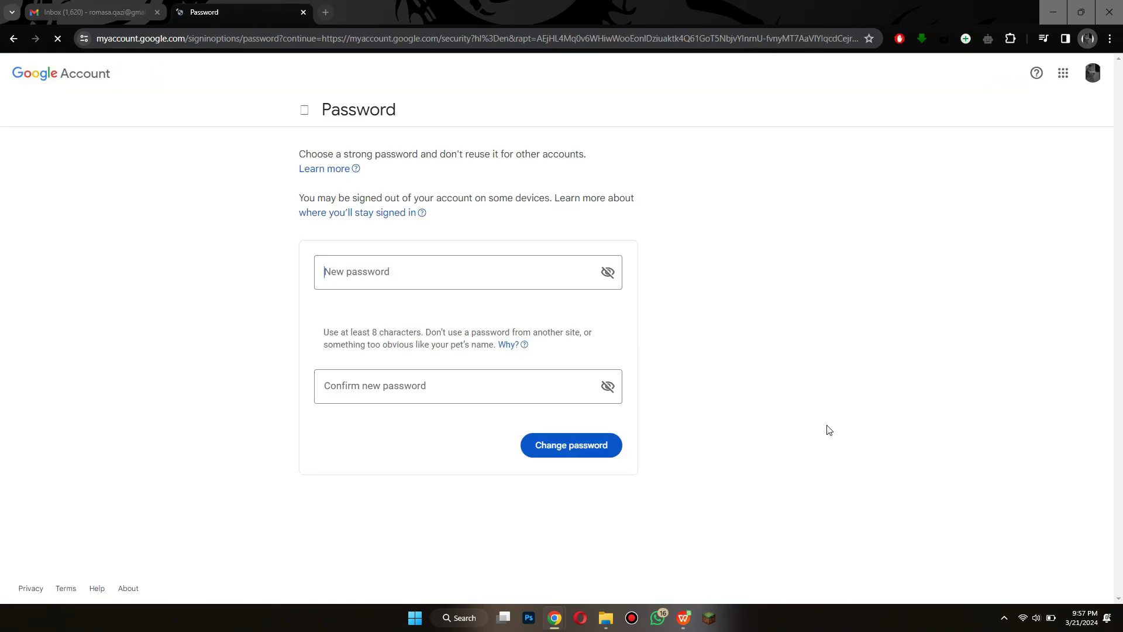
left_click(421, 273)
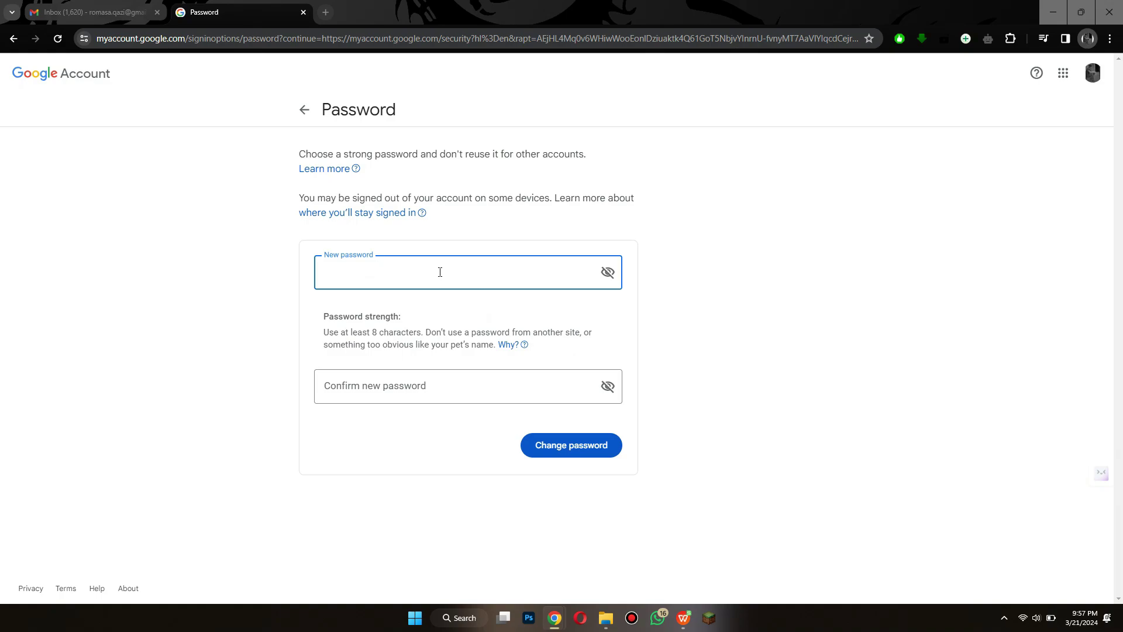
type("xxxxxxxxxxxxxx")
left_click(431, 383)
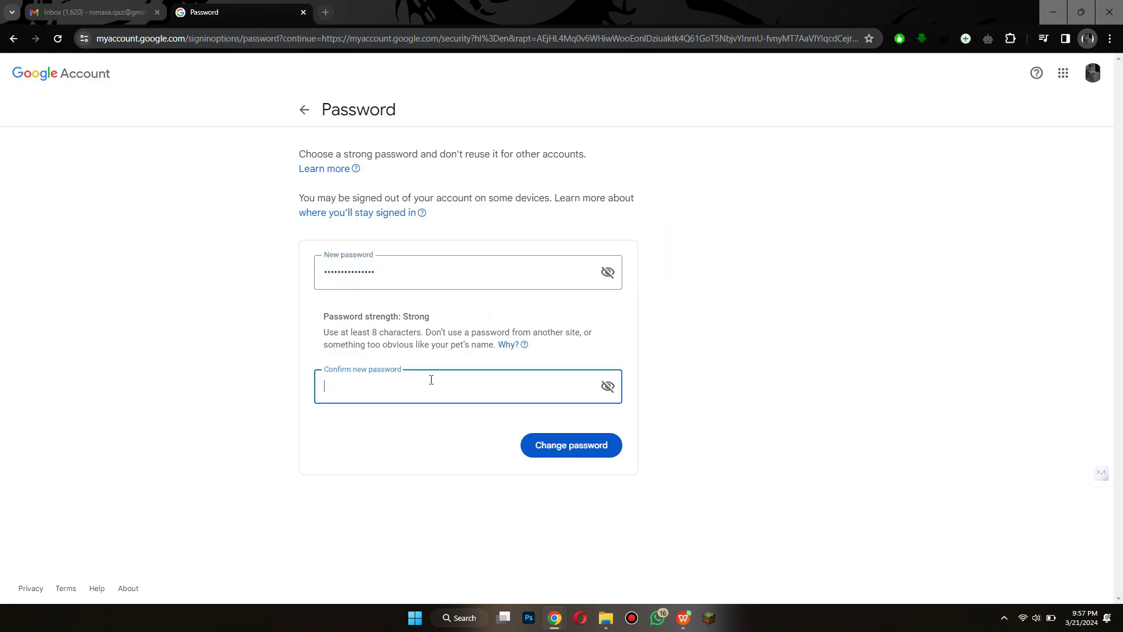
type("xxxxxxxxxxxxxxx")
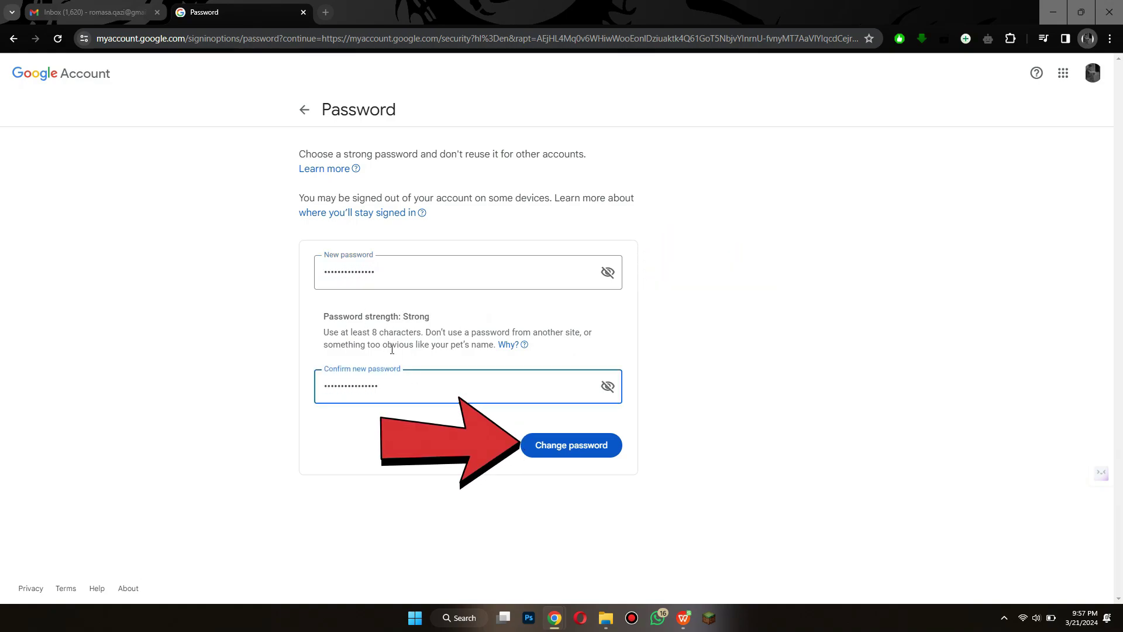